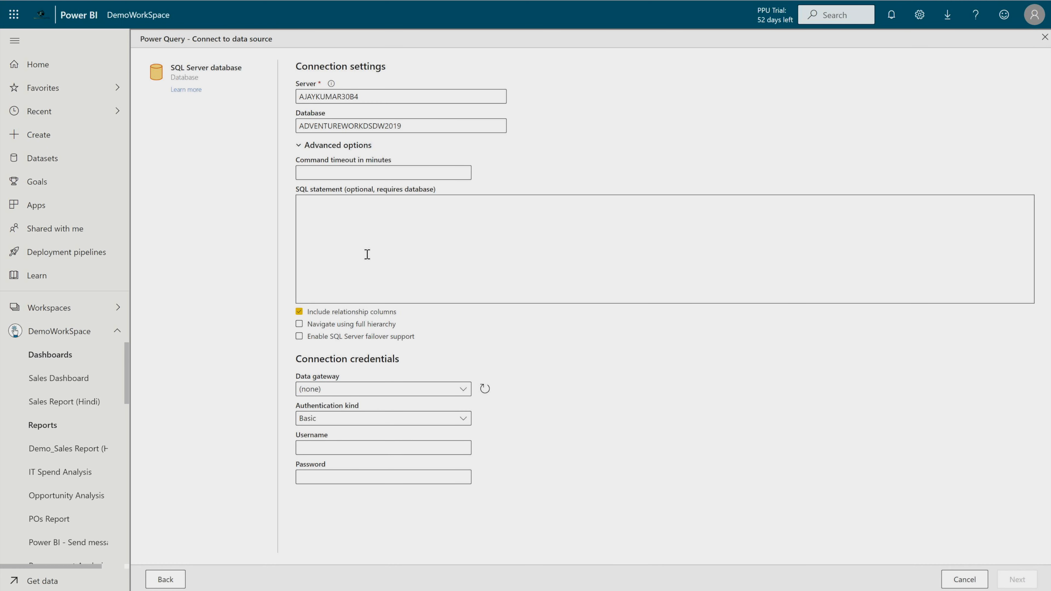
- Set the data gateway to [On-premises] BCP SQL Datagateway and the authentication kind to Basic
click(298, 146)
click(381, 203)
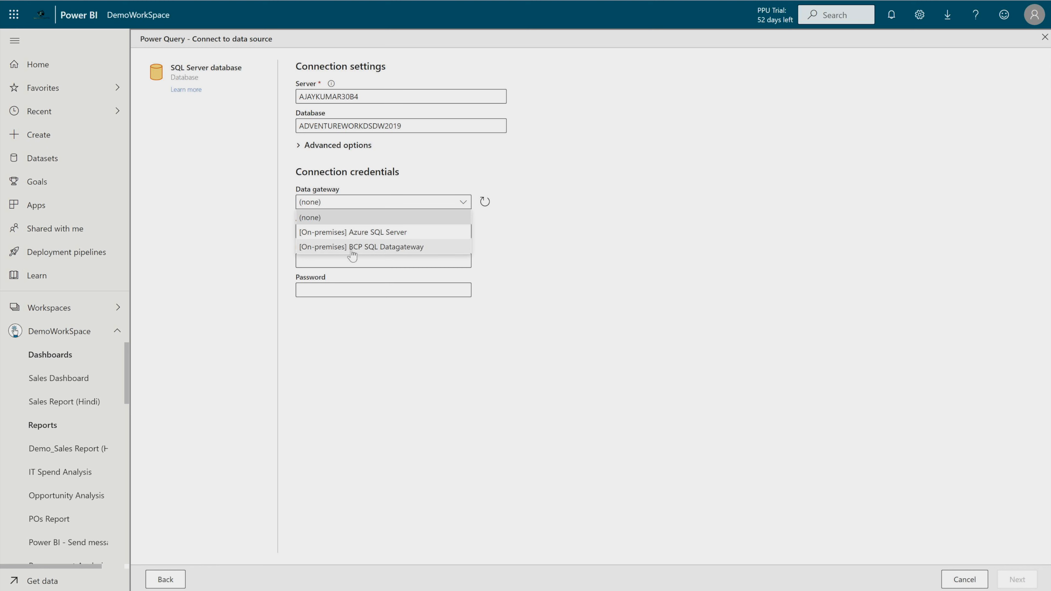
click(397, 250)
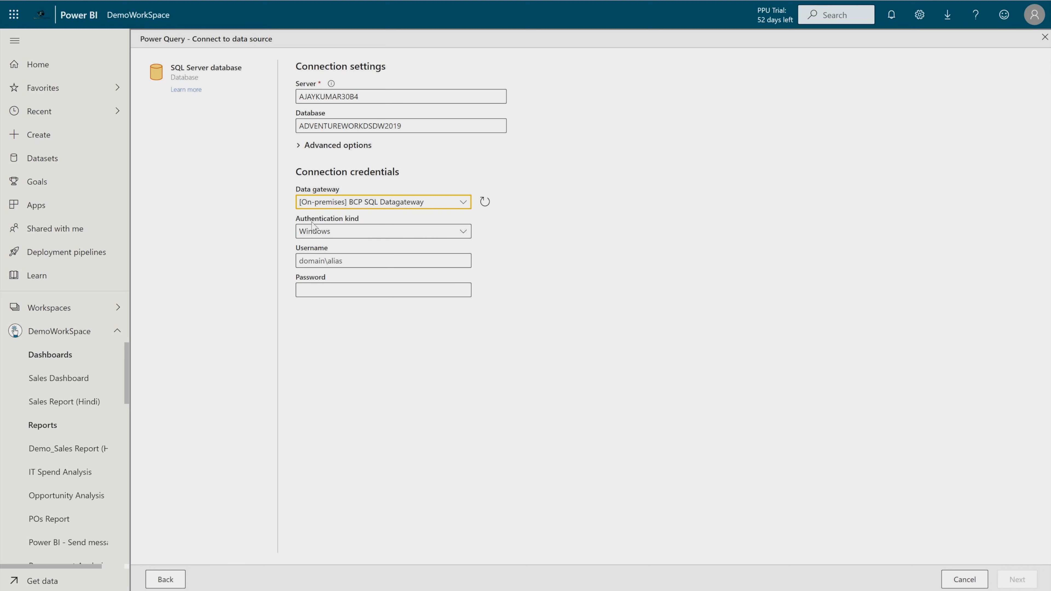
click(369, 234)
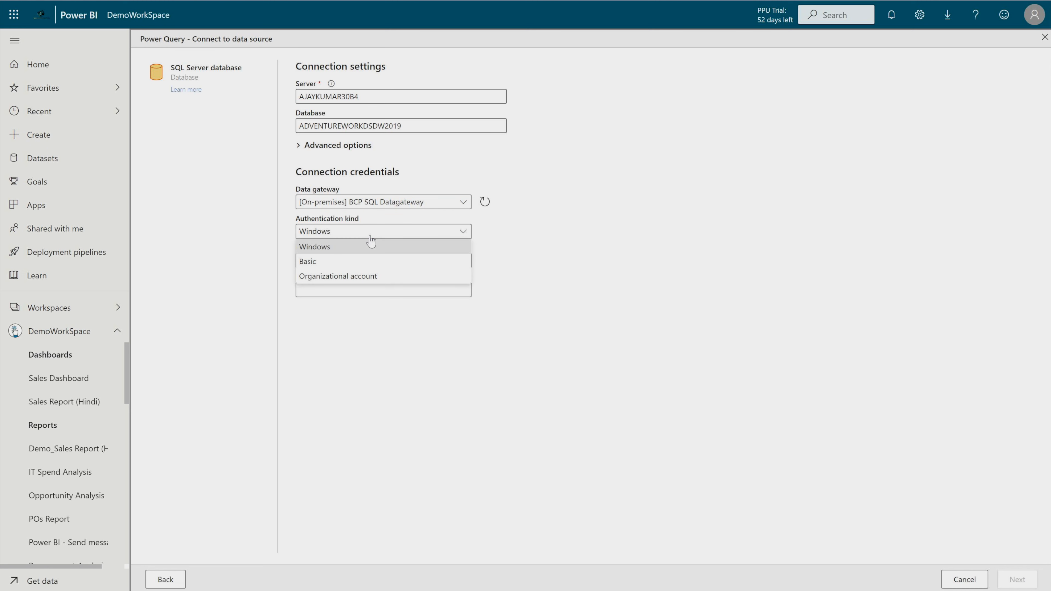
click(331, 265)
- Enter the SQL Server account's username and password in the connection credentials and submit the connection
click(332, 265)
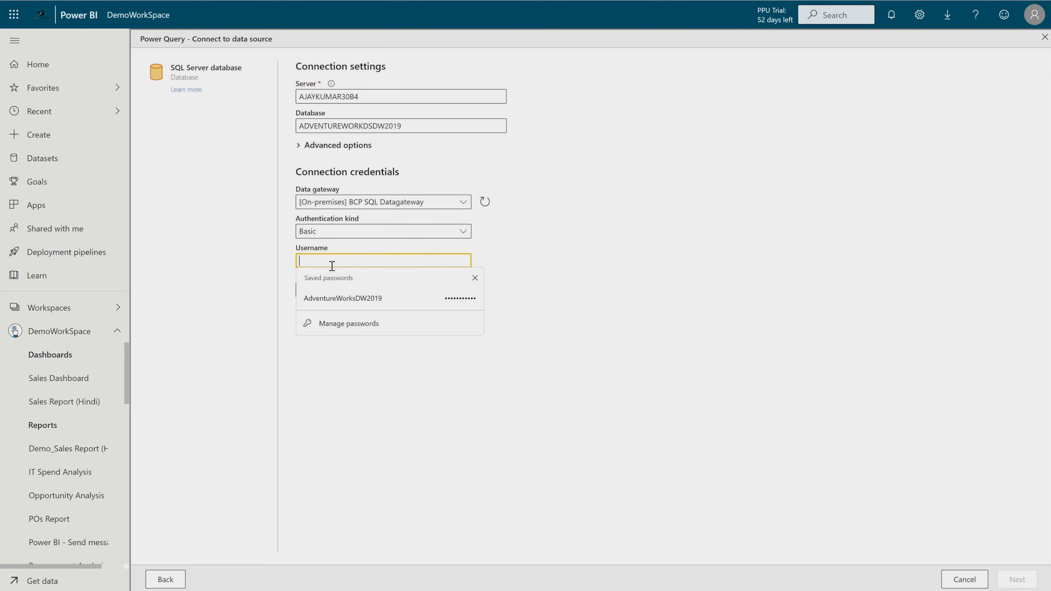
click(348, 298)
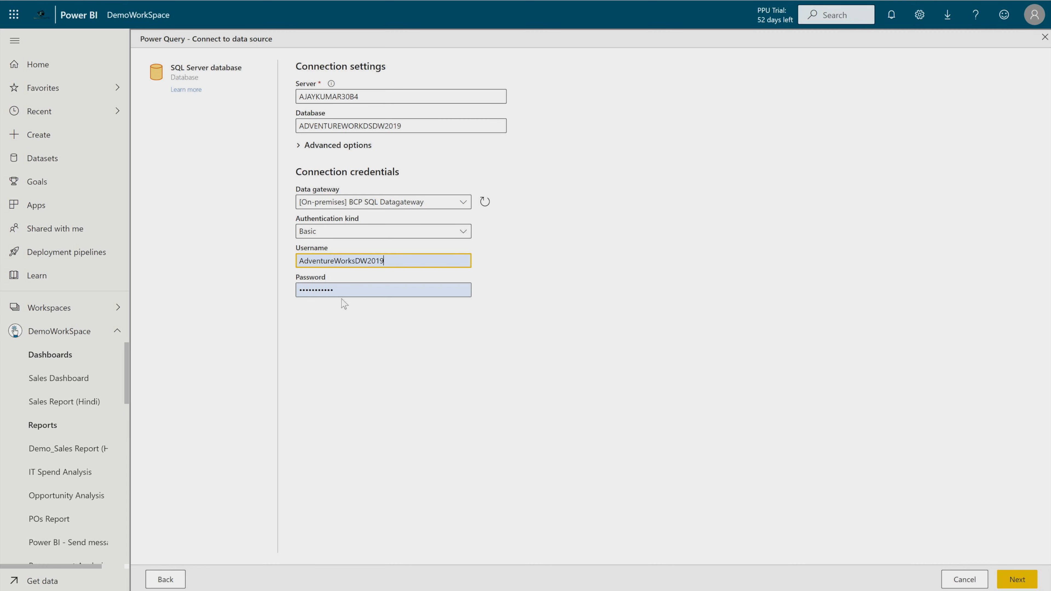
drag(385, 264, 237, 262)
text(bcp)
drag(340, 290, 209, 275)
text(•••••••••)
click(1016, 579)
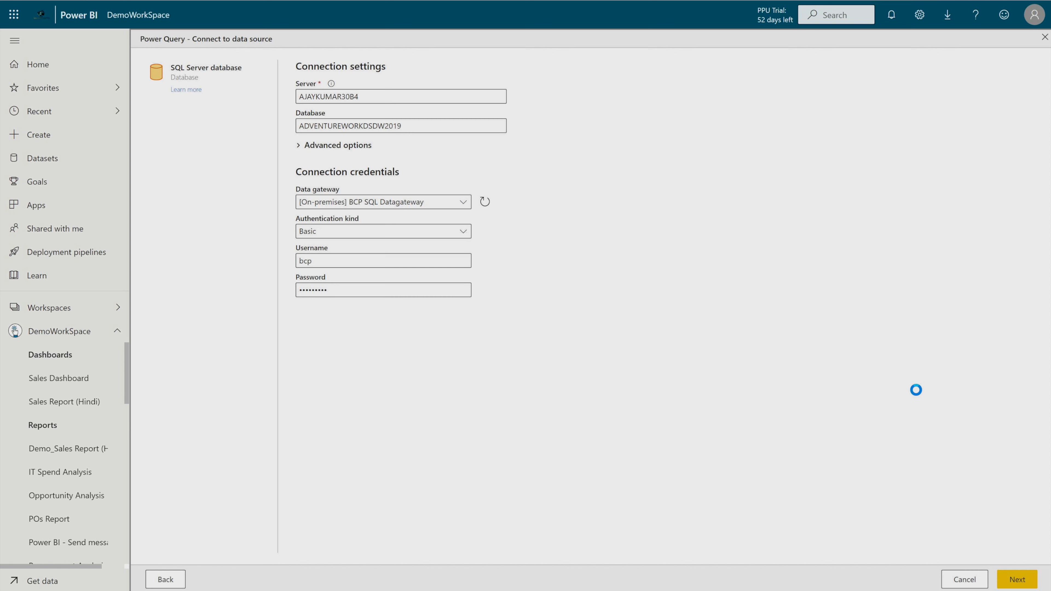
- Correct the database name in the connection settings to AdventureWorksDW2019
drag(414, 152, 264, 139)
text(AdventureWorkds)
key(BackSpace)
key(BackSpace)
text(sDW2019)
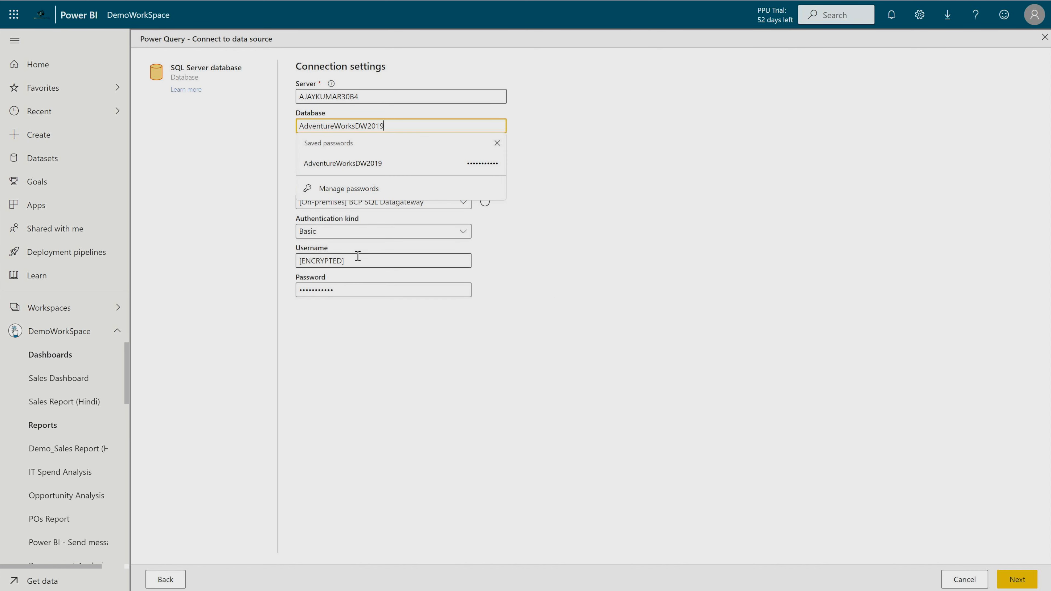
click(358, 257)
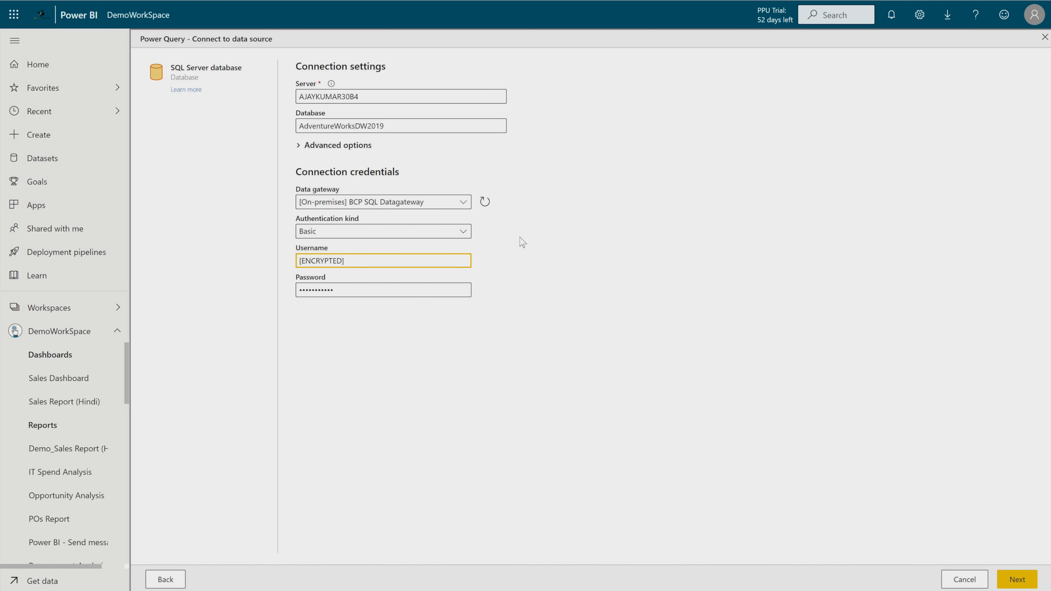
click(919, 15)
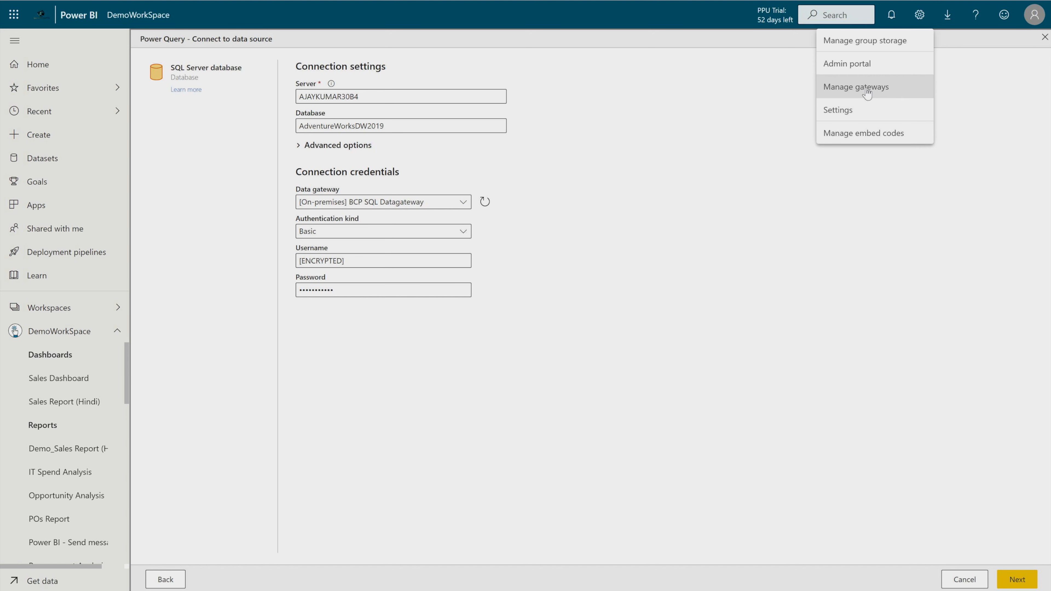
click(727, 282)
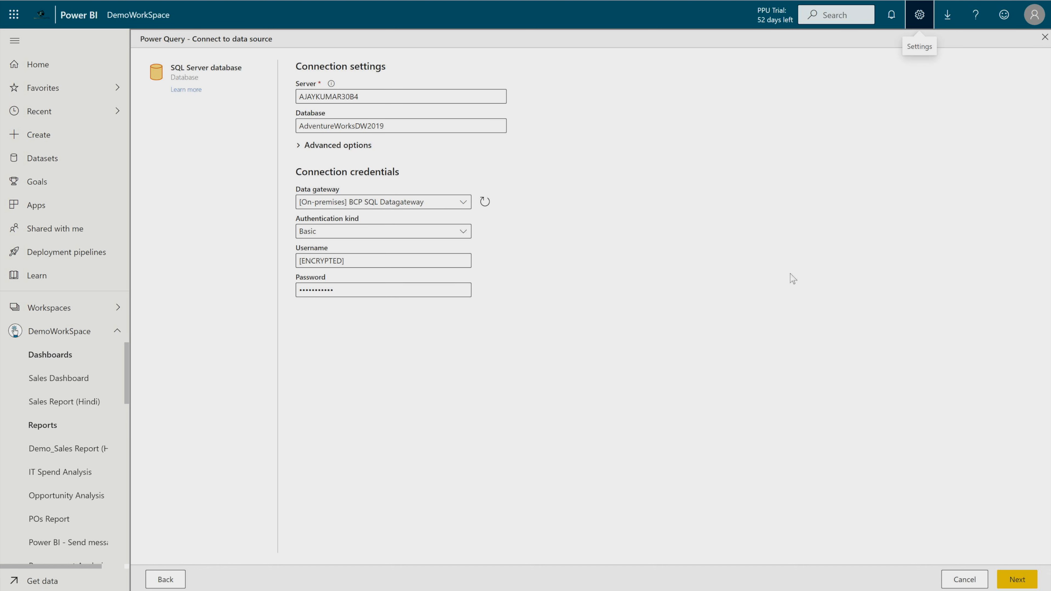
- Connect and load DimCurrency, DimCustomer, DimDate, DimProduct, DimPromotion, DimSalesTerritory, FactInternetSales and FactInternetSalesReason into the query editor
click(1016, 579)
click(188, 217)
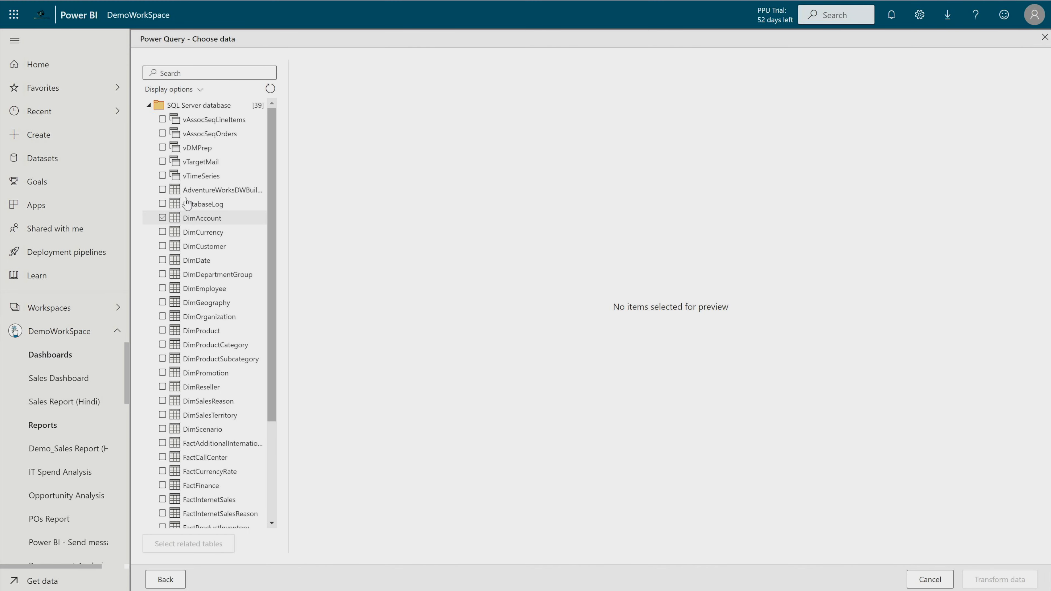
scroll(199, 348, down, 3)
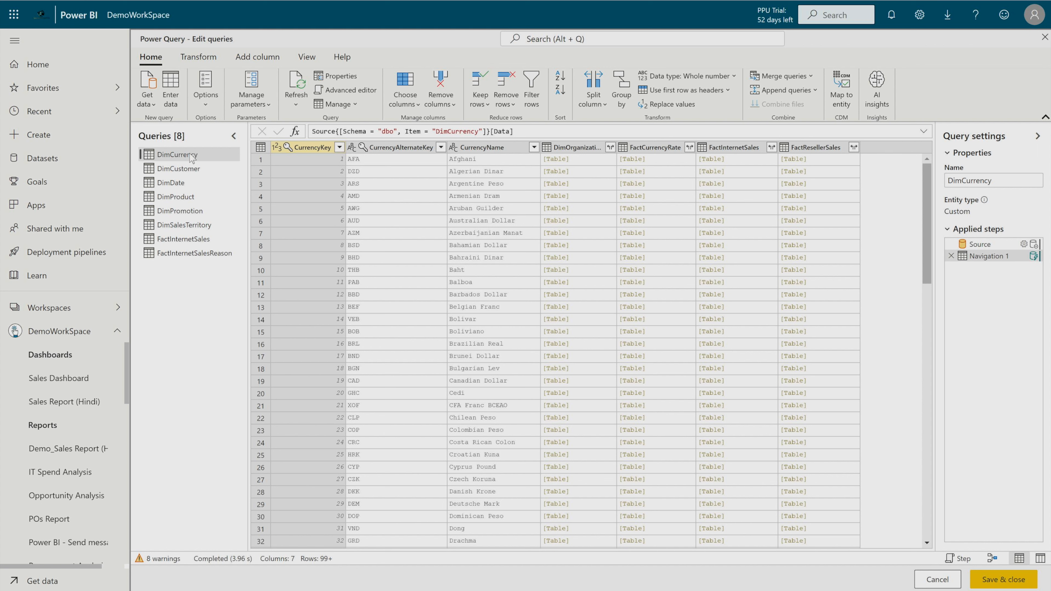
- Duplicate the DimCurrency query and remove all columns except CurrencyAlternateKey from the copy
right_click(190, 154)
click(217, 206)
right_click(405, 145)
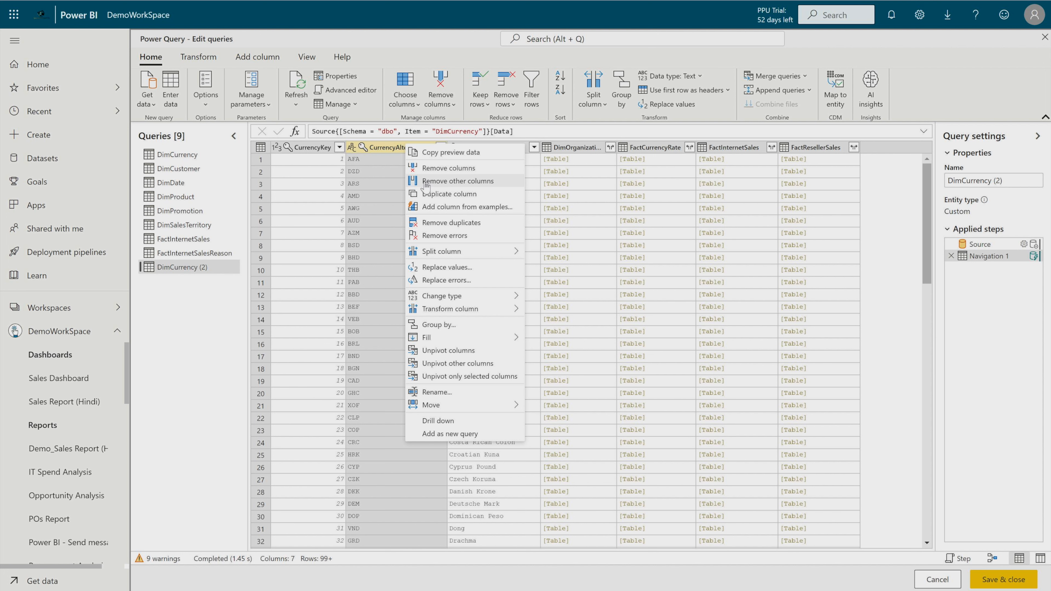
click(477, 181)
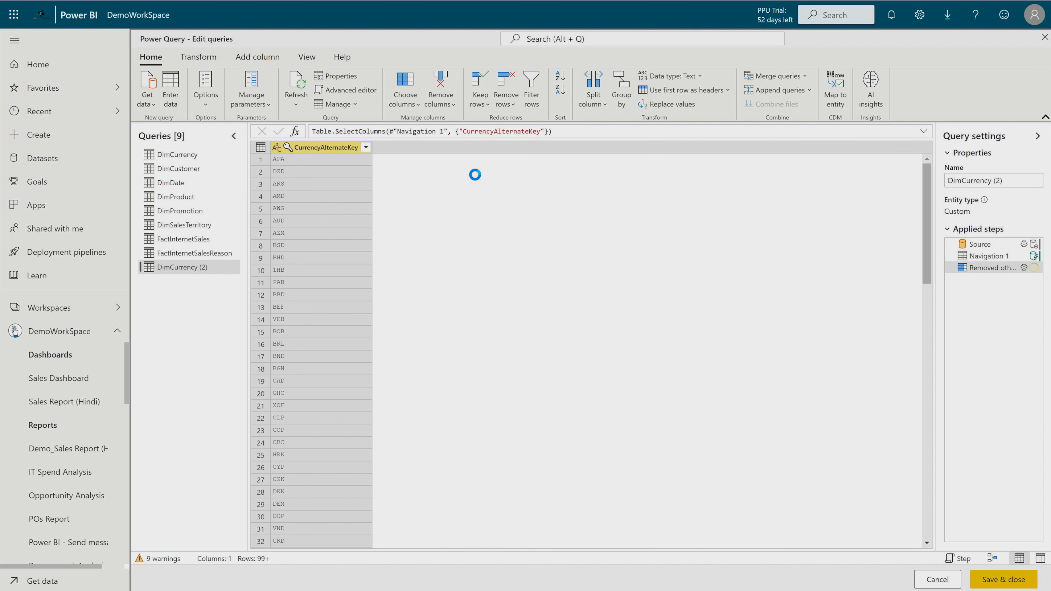
- Rename the CurrencyAlternateKey column in the duplicated query to Currency Code and convert it to a list
double_click(317, 148)
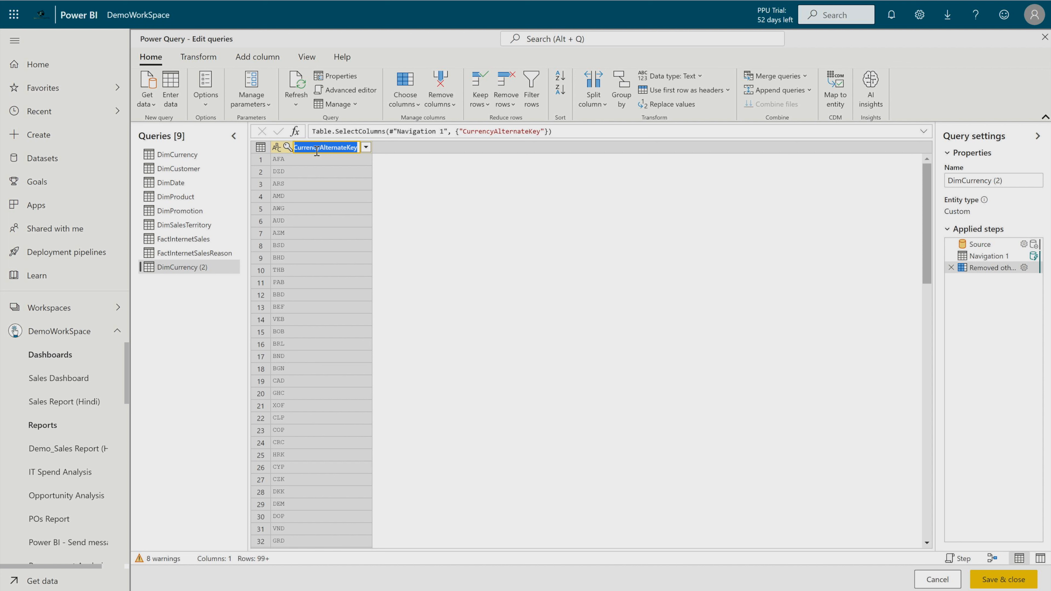
text(Currency Code)
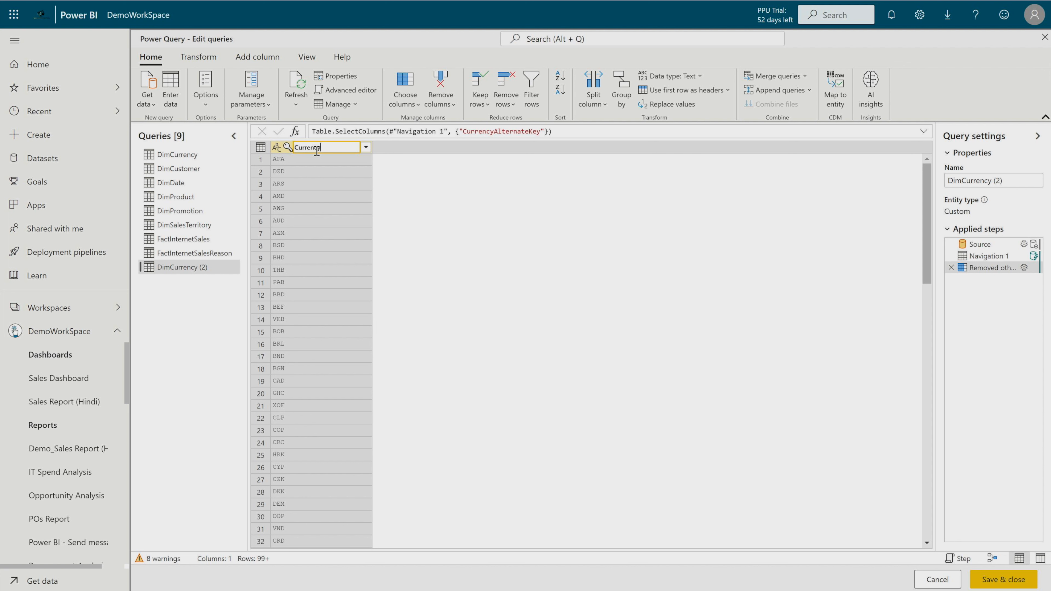
click(482, 211)
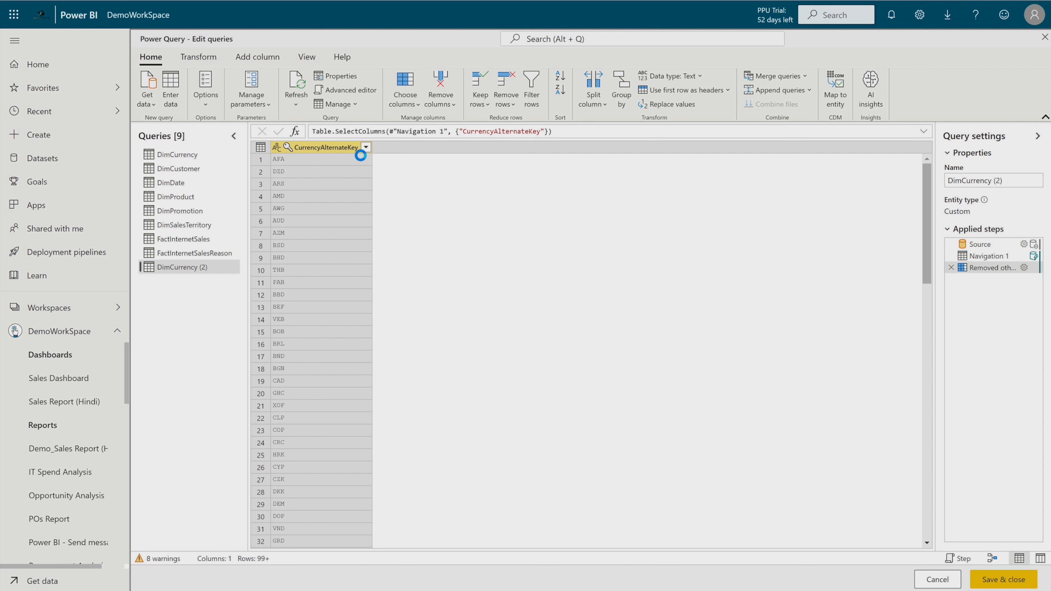
click(198, 56)
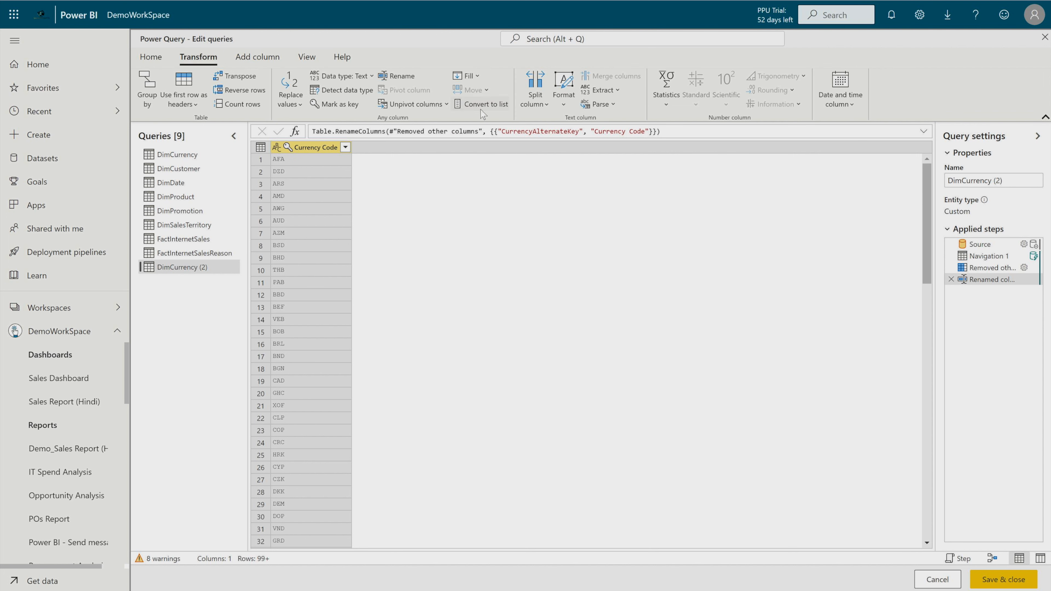
click(495, 107)
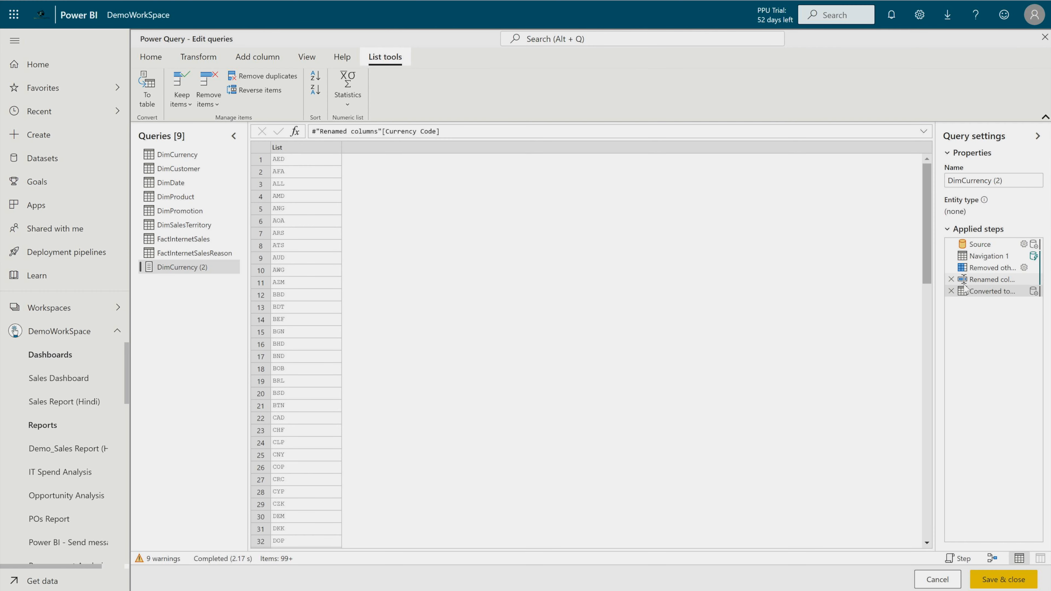
- Insert a step removing duplicates from the Currency Code column between the column rename and the list conversion
mouse_move(981, 287)
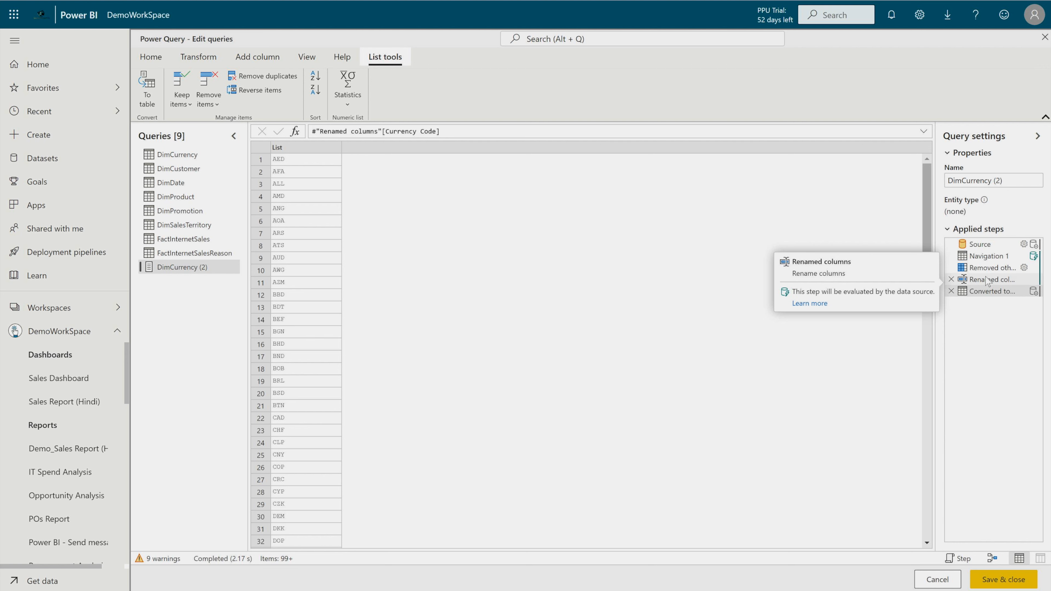
click(988, 279)
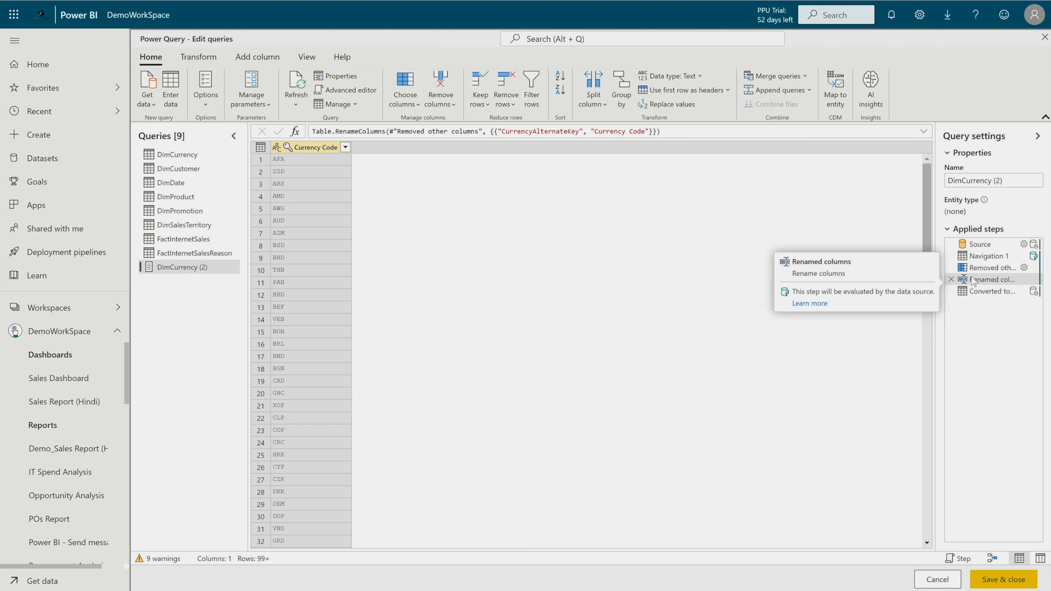
right_click(316, 147)
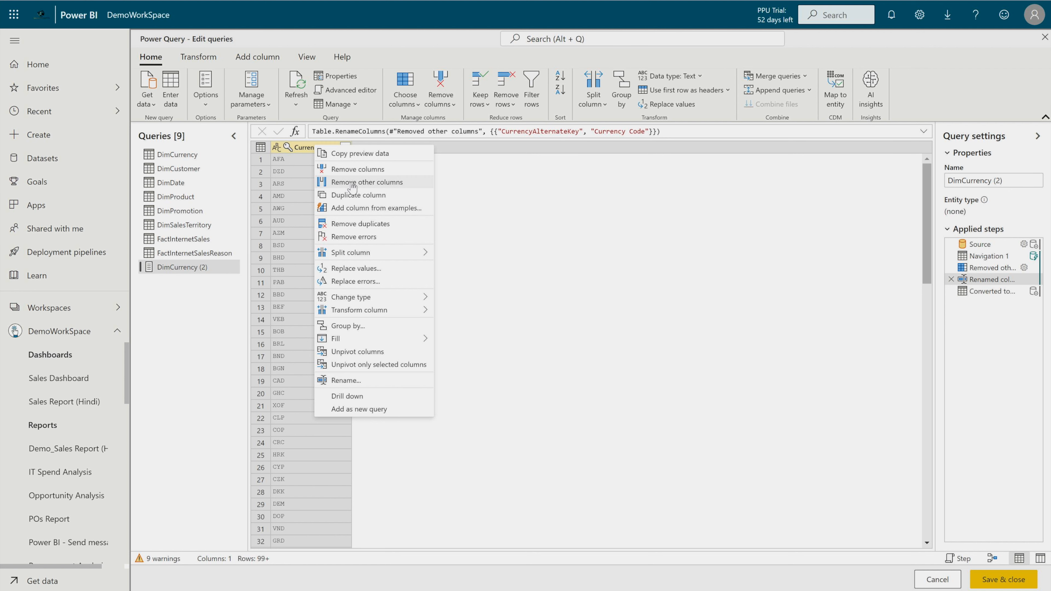
click(358, 225)
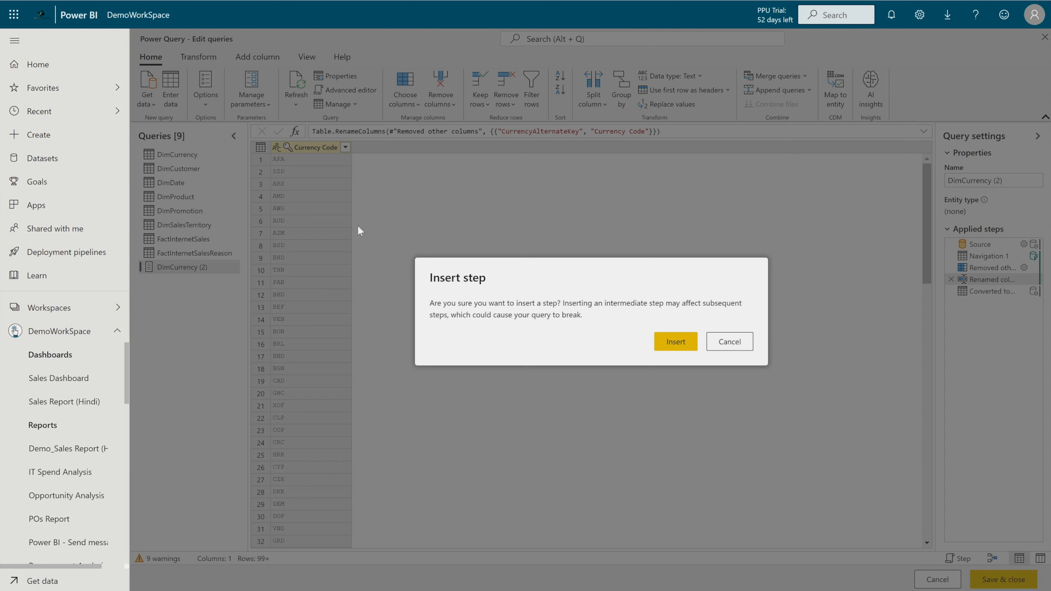
click(671, 346)
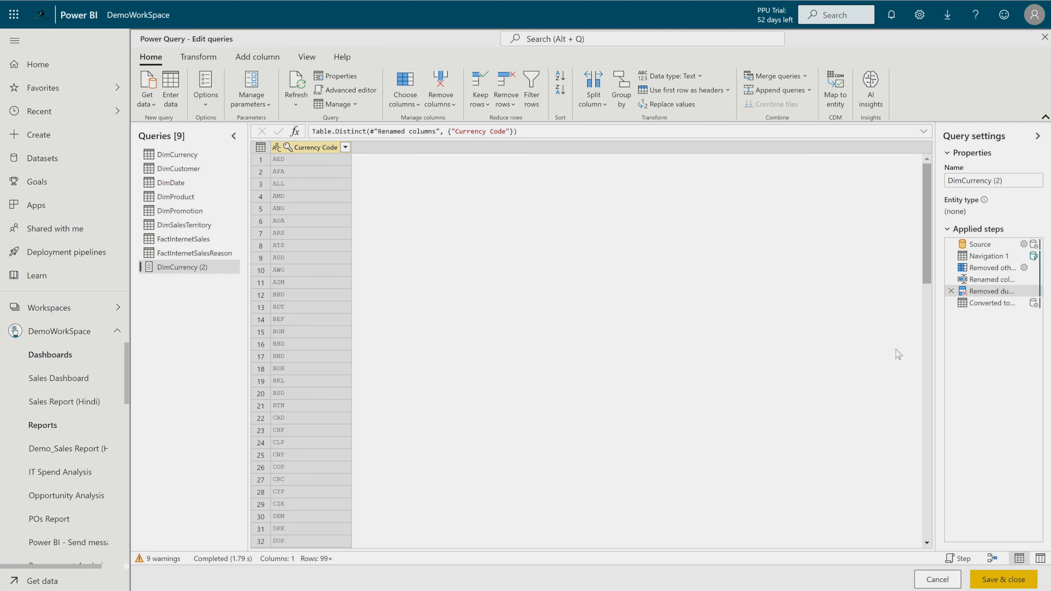
click(989, 302)
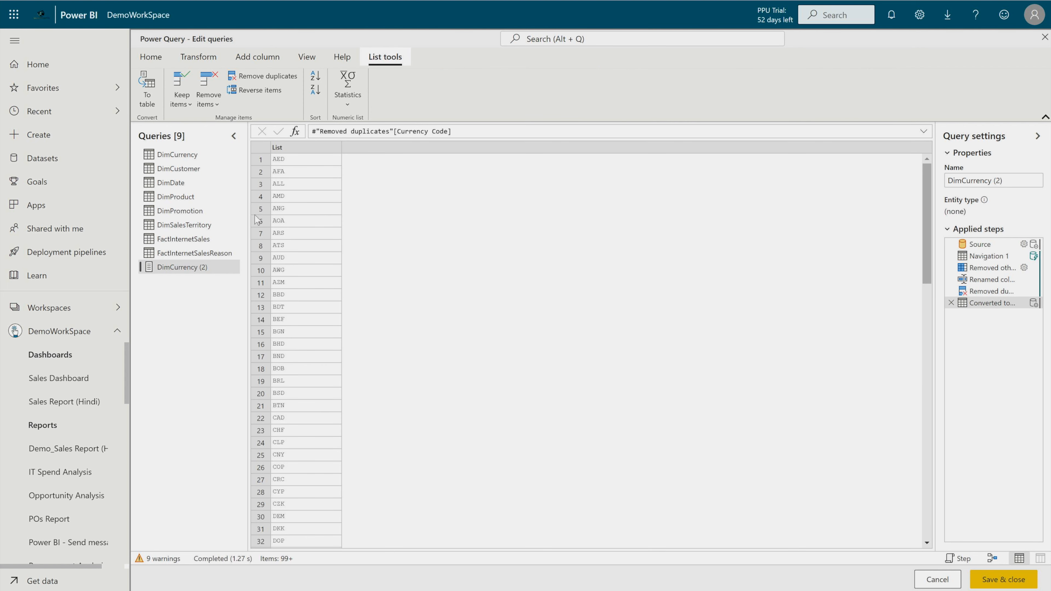
- Rename the duplicated DimCurrency query as Currency List
double_click(178, 268)
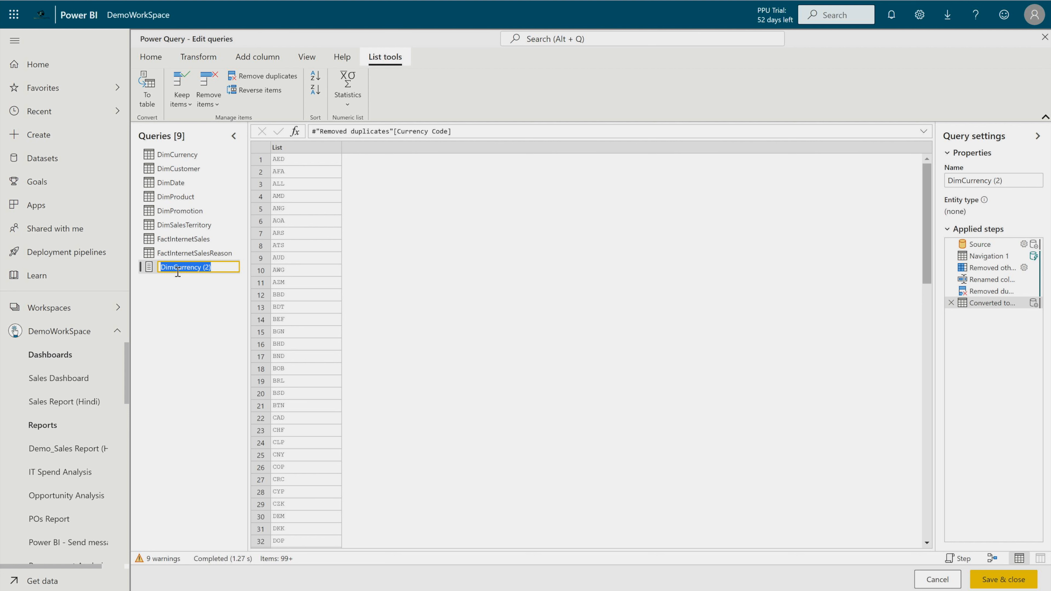
text(Currency List)
key(Return)
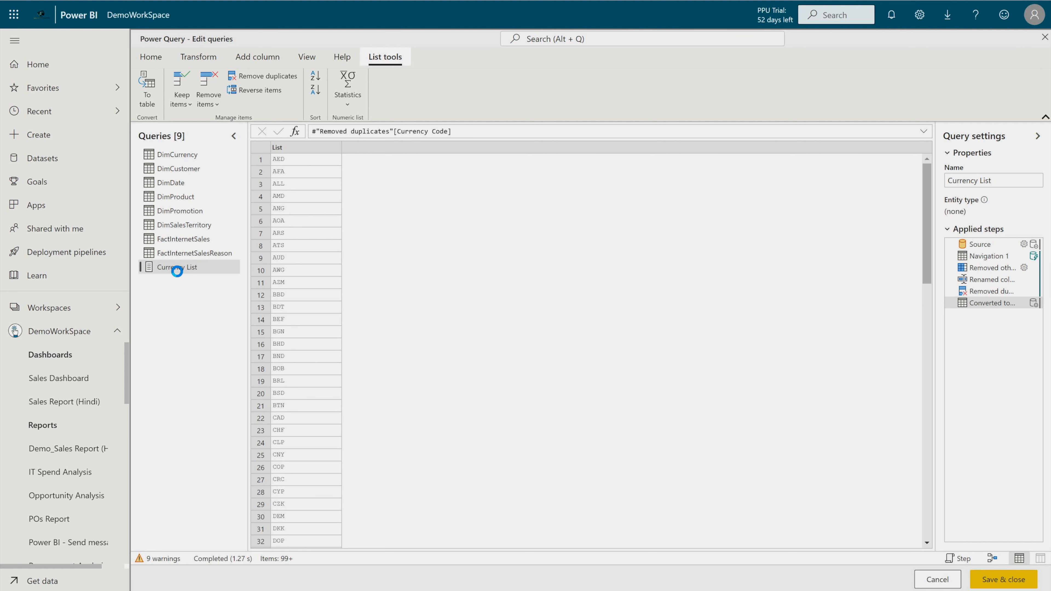
- Filter DimCurrency to keep rows where CurrencyAlternateKey is in the Currency List query
click(177, 155)
click(441, 147)
mouse_move(476, 254)
click(591, 391)
click(591, 311)
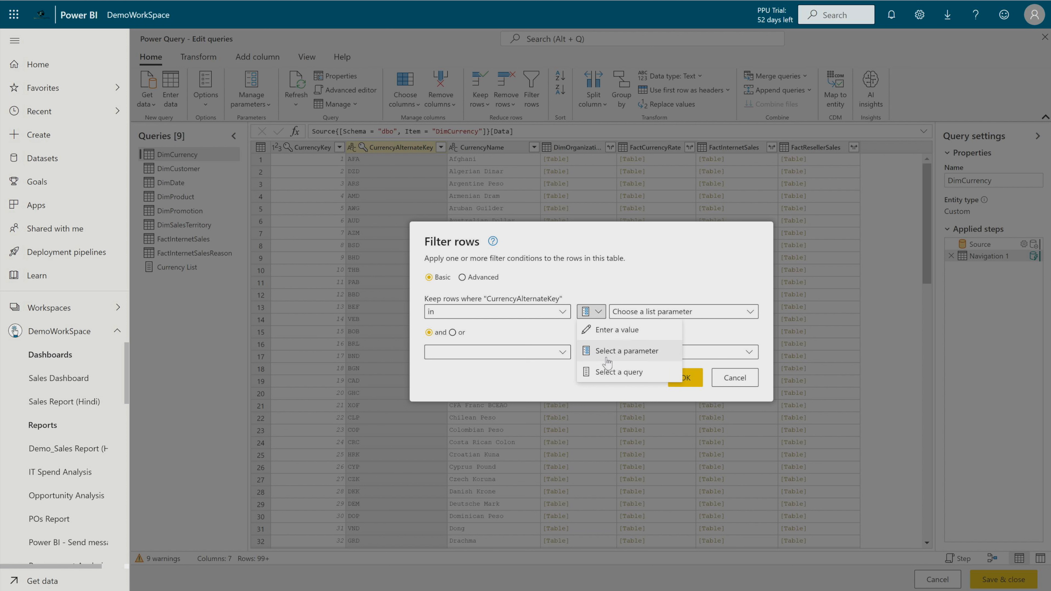
click(609, 371)
click(677, 313)
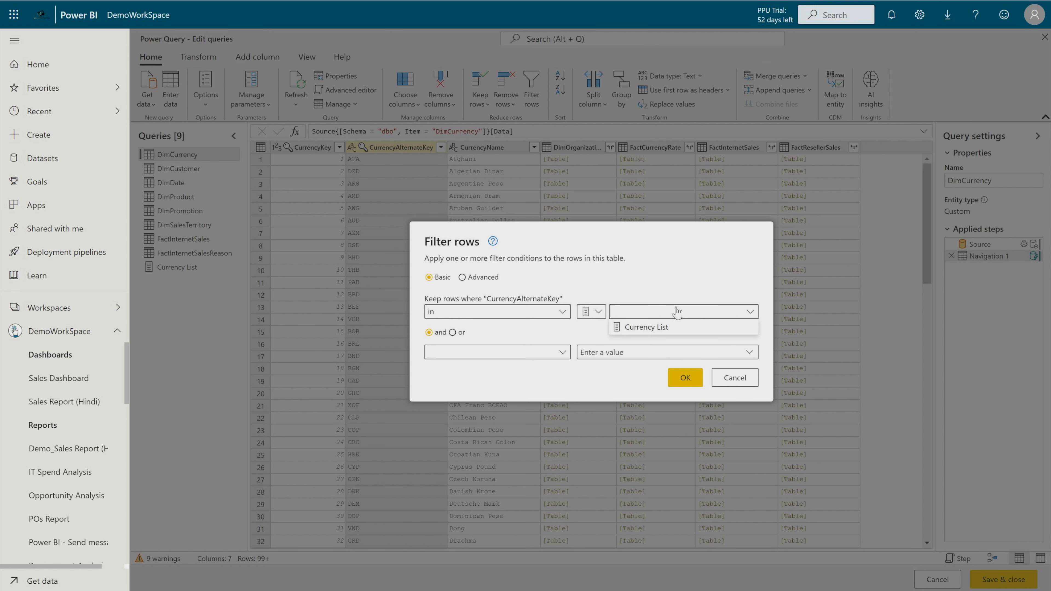
click(662, 331)
click(689, 376)
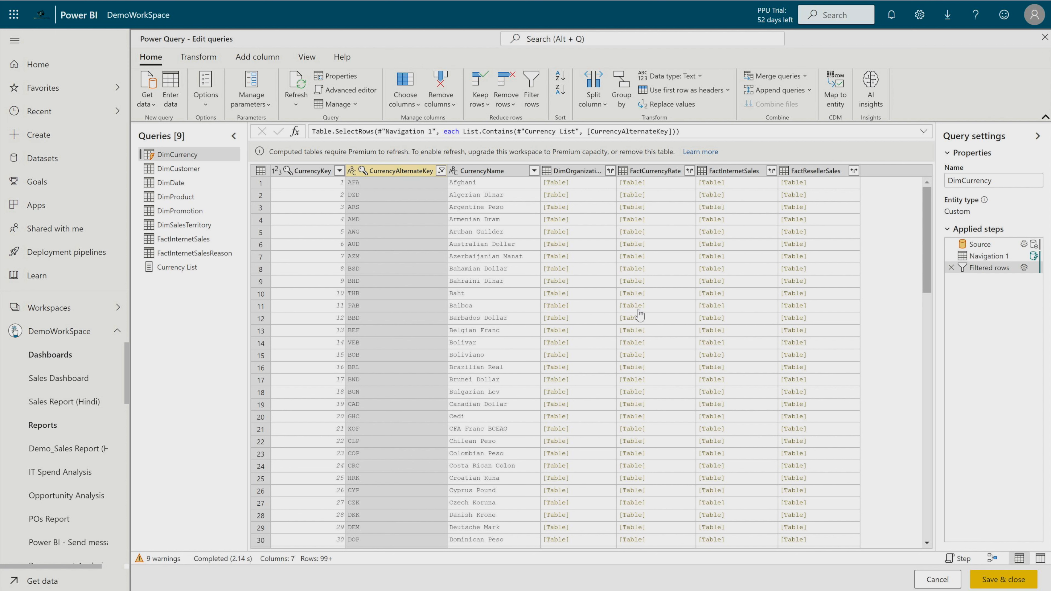
- Insert a step keeping only the top 3 rows after duplicate removal in Currency List, ahead of the list conversion
click(192, 268)
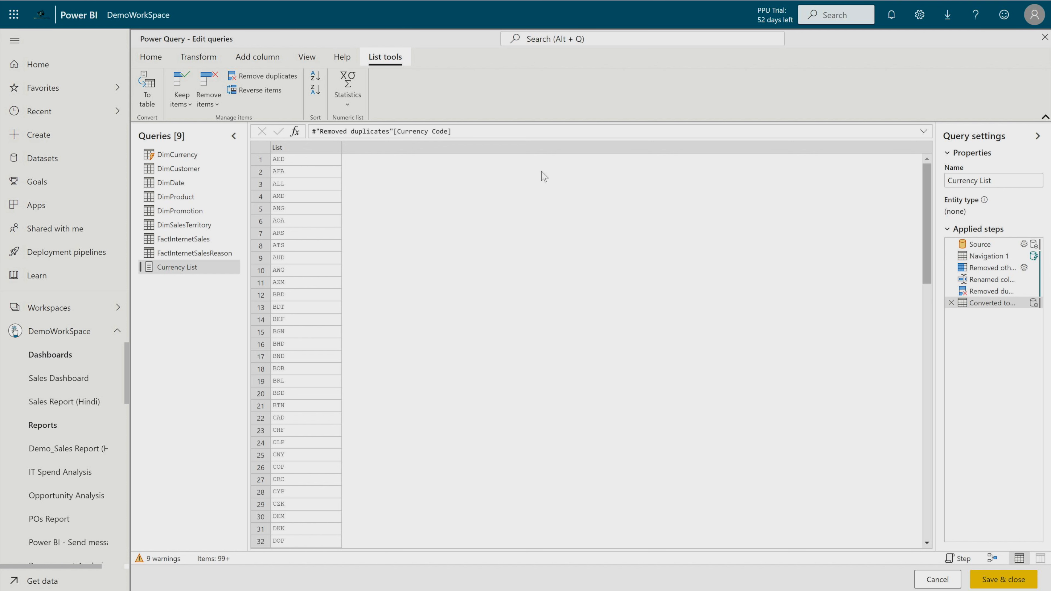
mouse_move(989, 258)
click(990, 258)
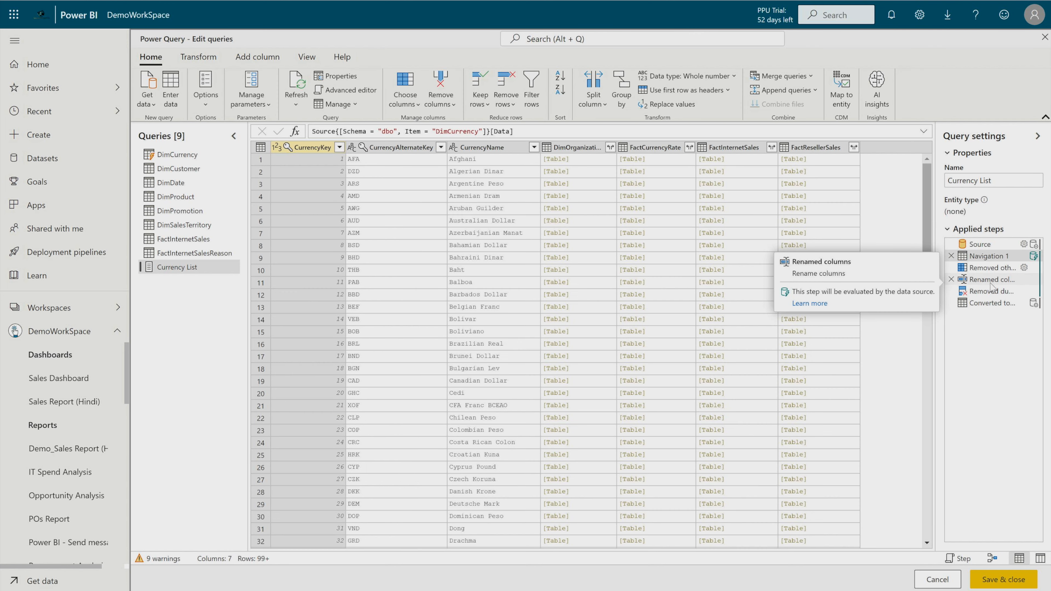
click(992, 292)
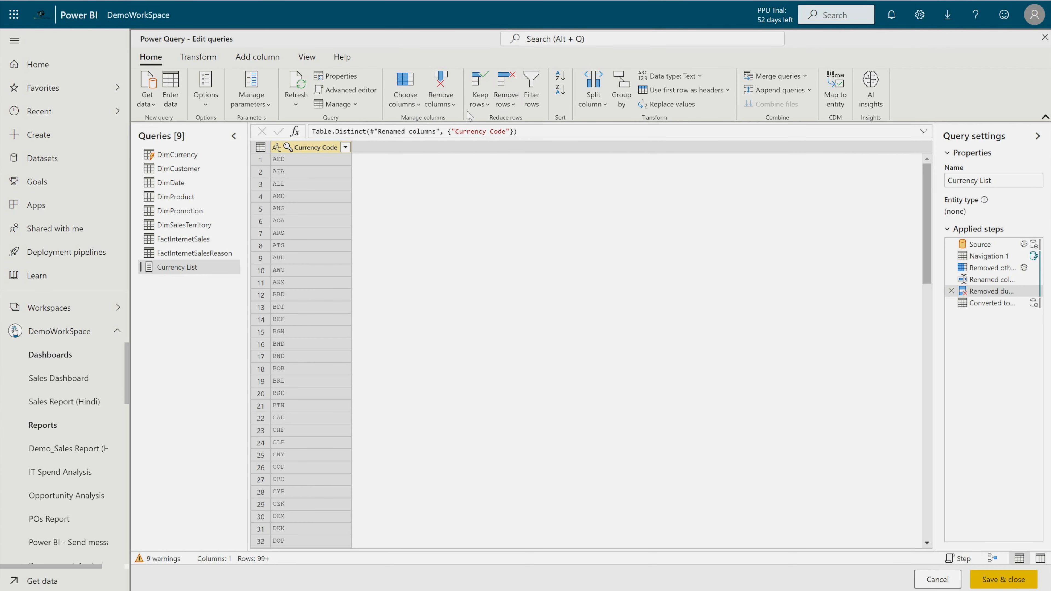
click(481, 105)
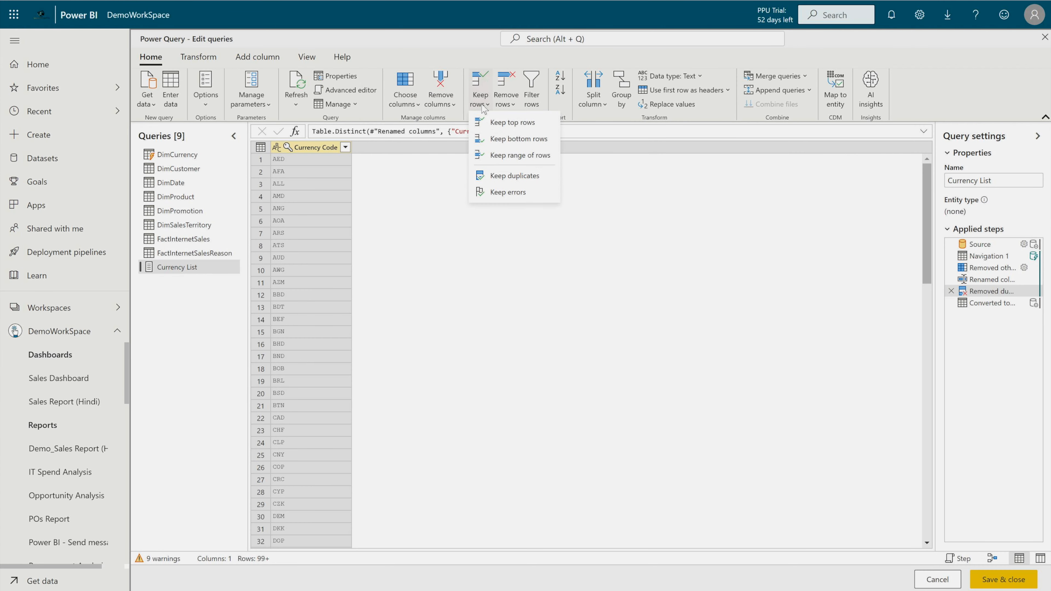
click(503, 124)
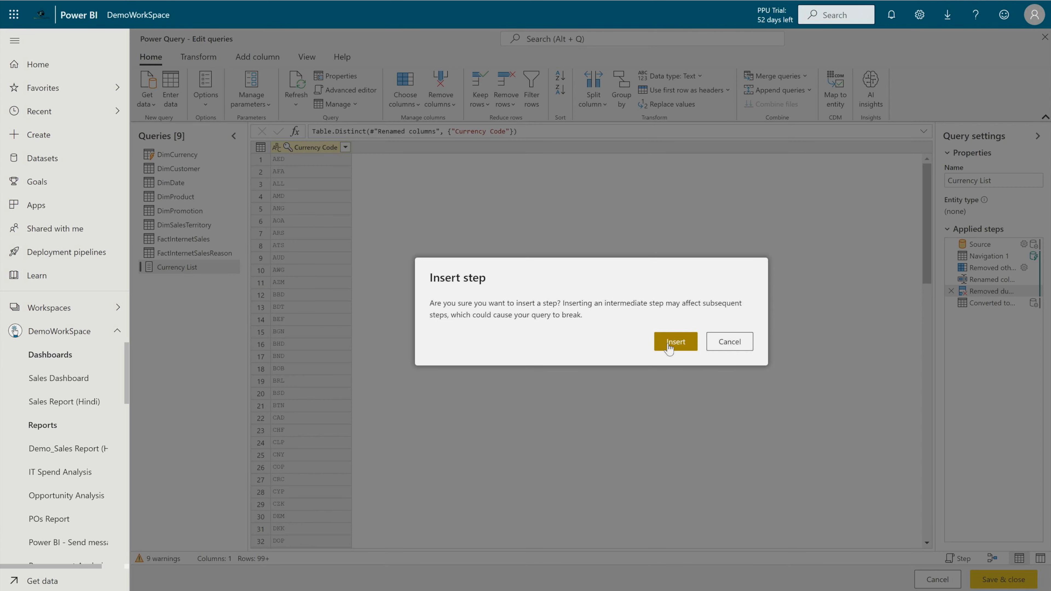
click(676, 342)
text(3)
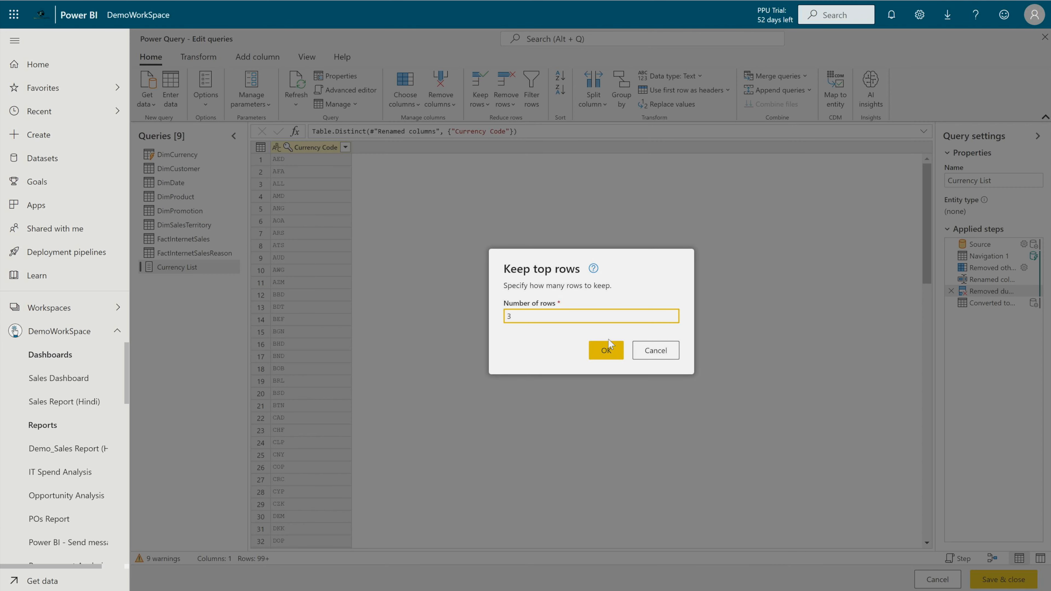
click(604, 350)
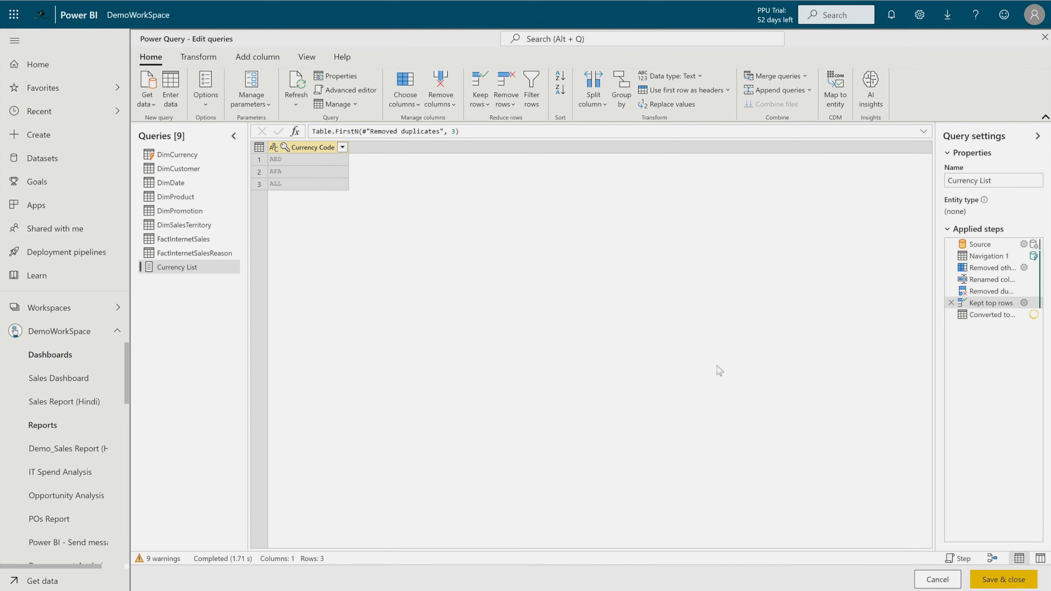
click(988, 315)
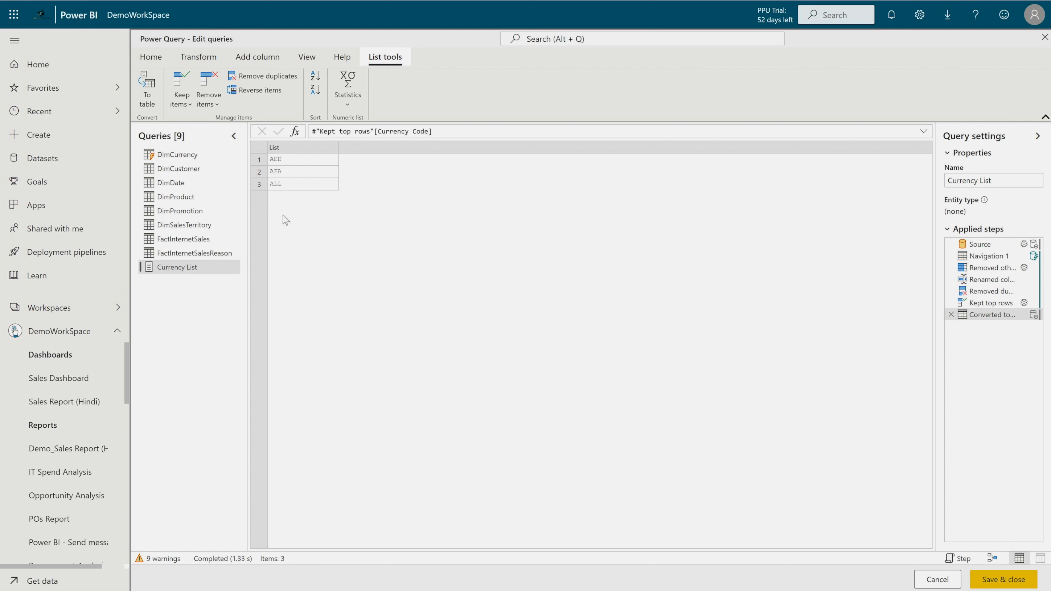
- Change the DimCurrency filter to keep rows whose CurrencyAlternateKey is not in Currency List
click(201, 156)
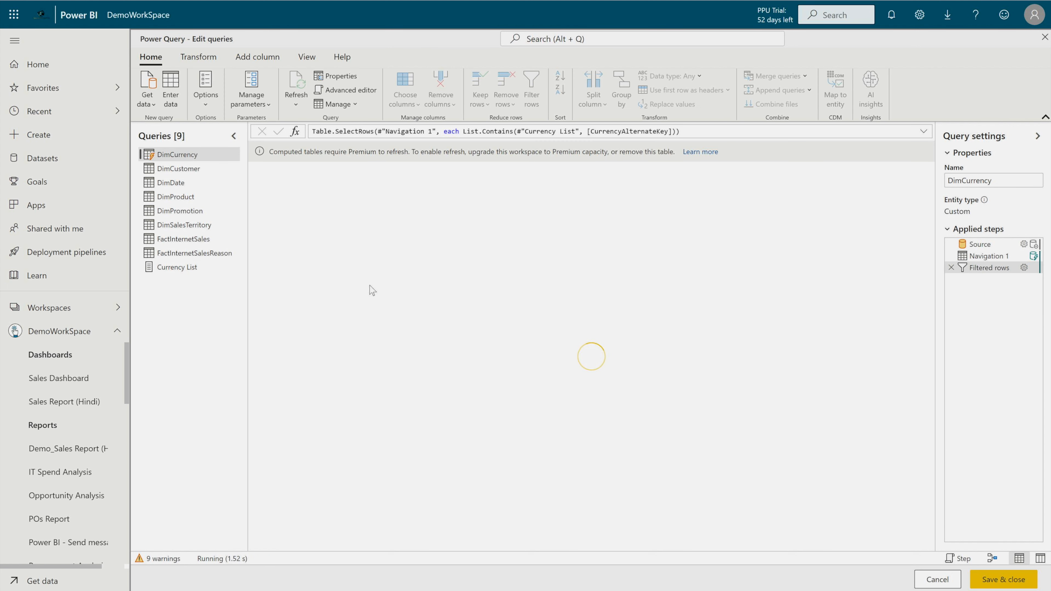
click(438, 171)
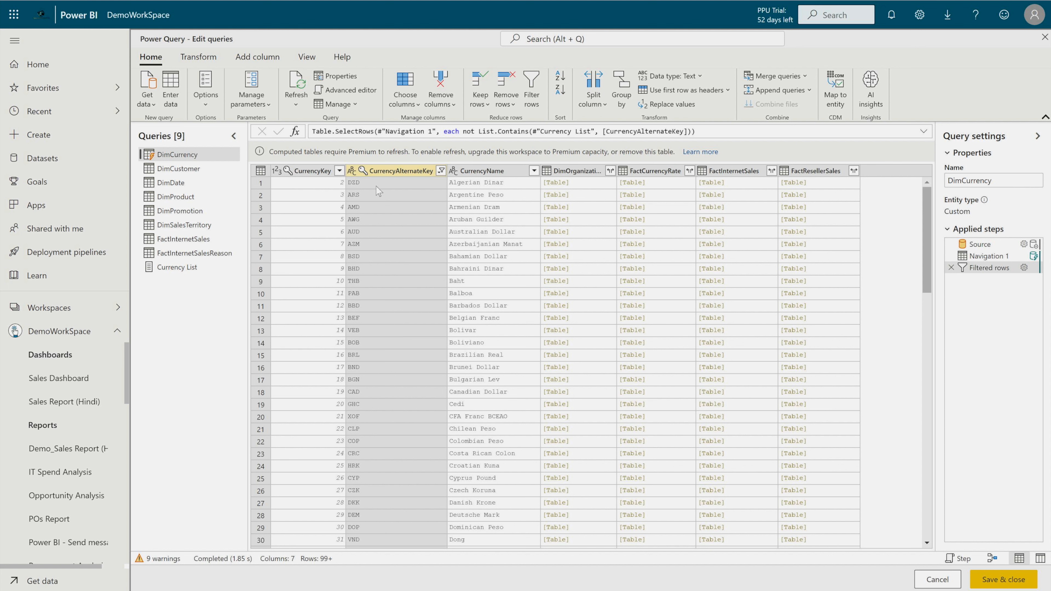